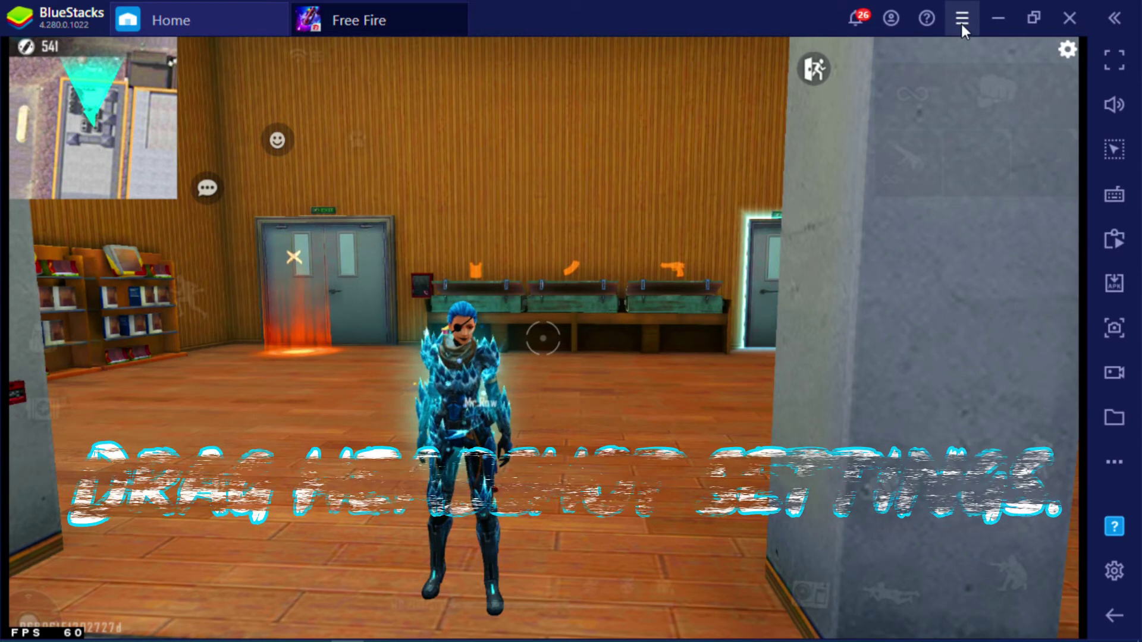
Step: Set the BlueStacks display to 1920 x 1080 resolution and 320 DPI in Settings, then close Settings
left_click(961, 25)
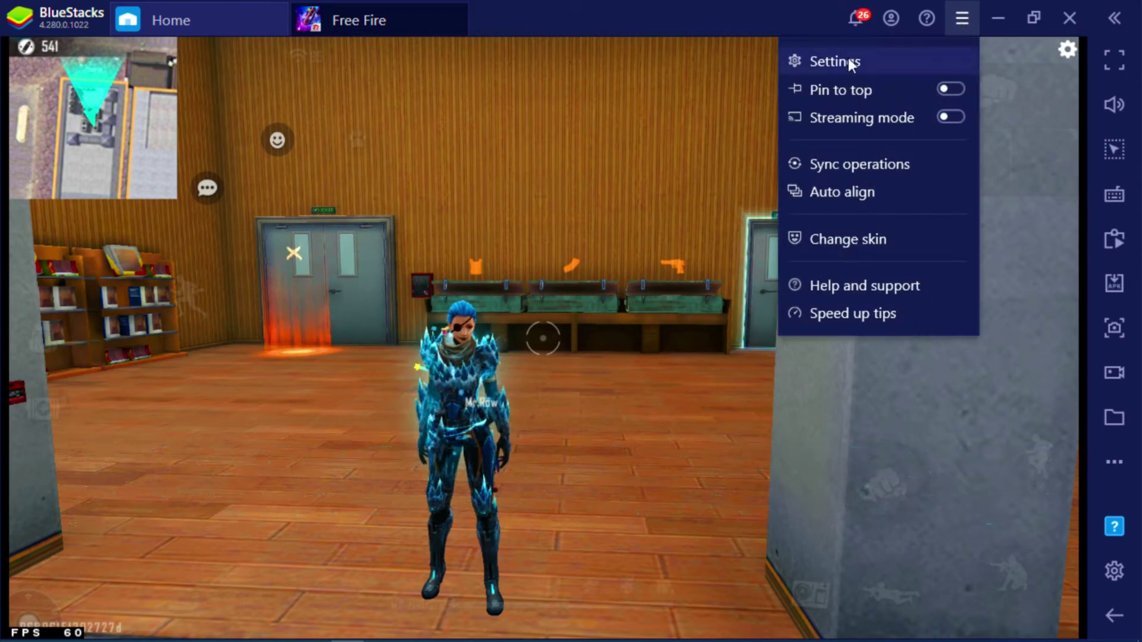
left_click(820, 66)
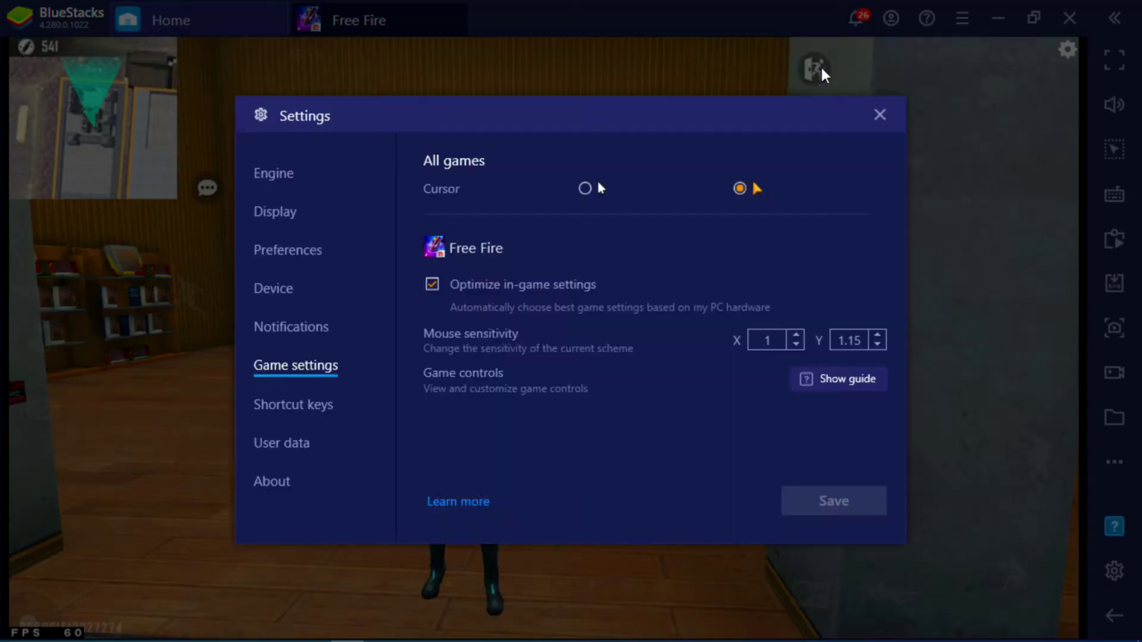
left_click(275, 215)
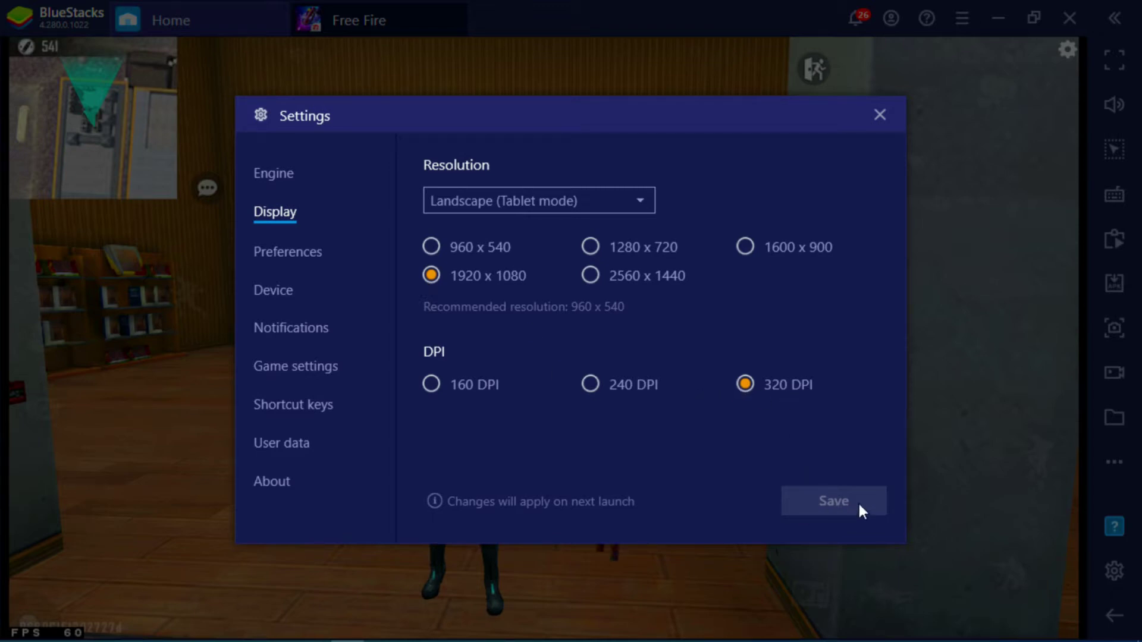
left_click(880, 115)
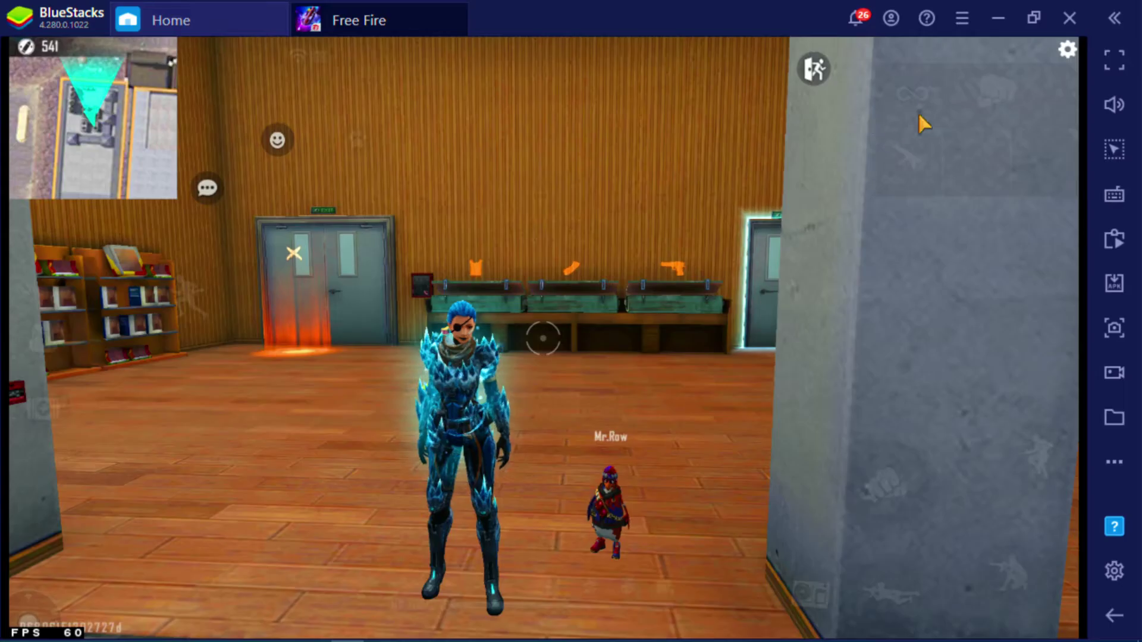
Step: Set Free Fire's in-game sensitivity sliders to General 65, Red Dot 85, 2x 75, 4x 65, AWM 100, Free Look 46
left_click(1067, 49)
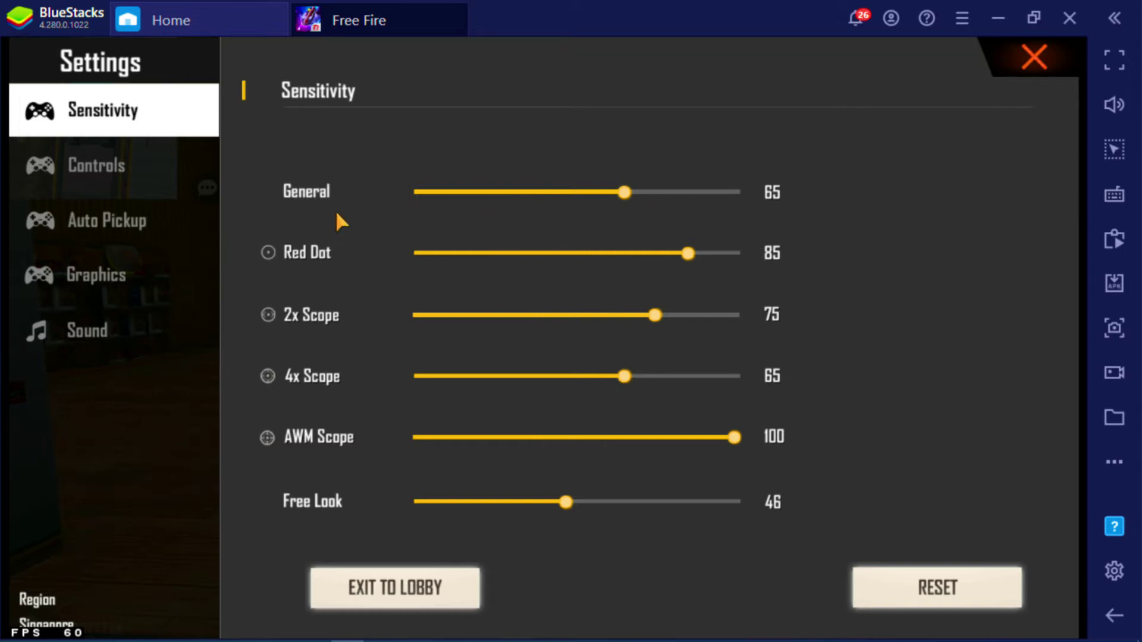
left_click(1032, 62)
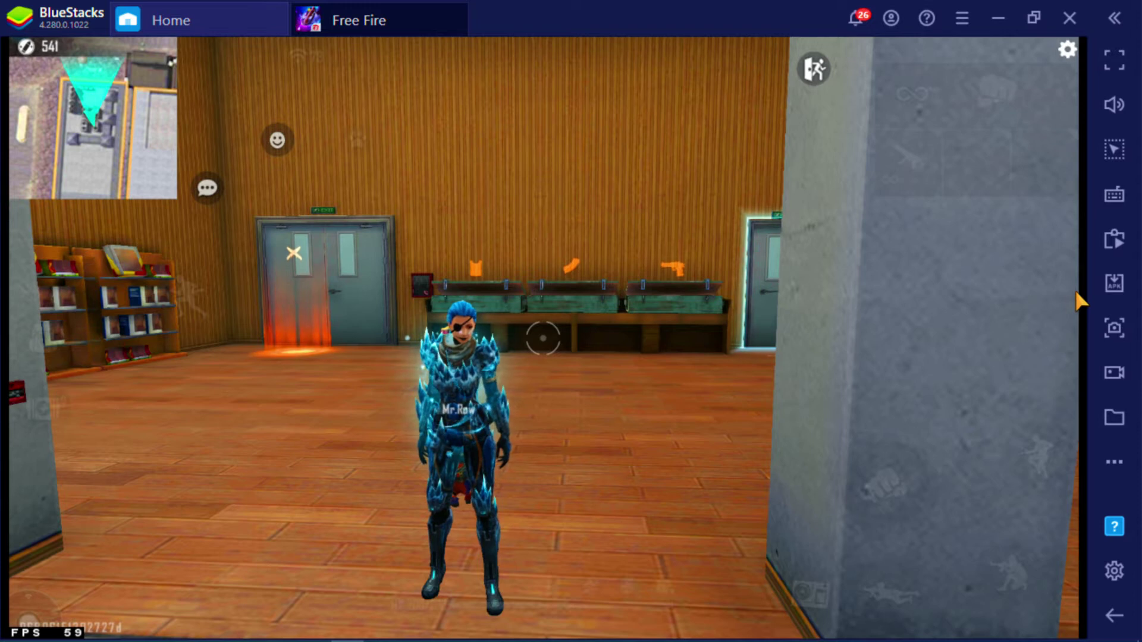
Step: Give the F1 aim control mouse sensitivity X 1 and Y 1.15 in the advanced editor, and save
left_click(1113, 198)
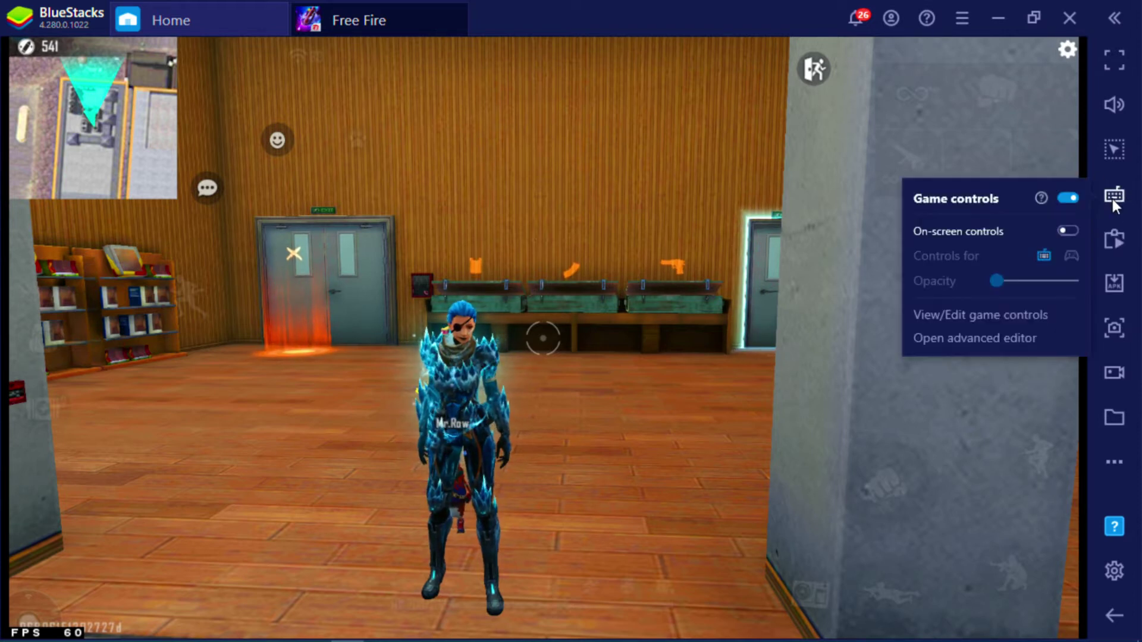
left_click(1005, 341)
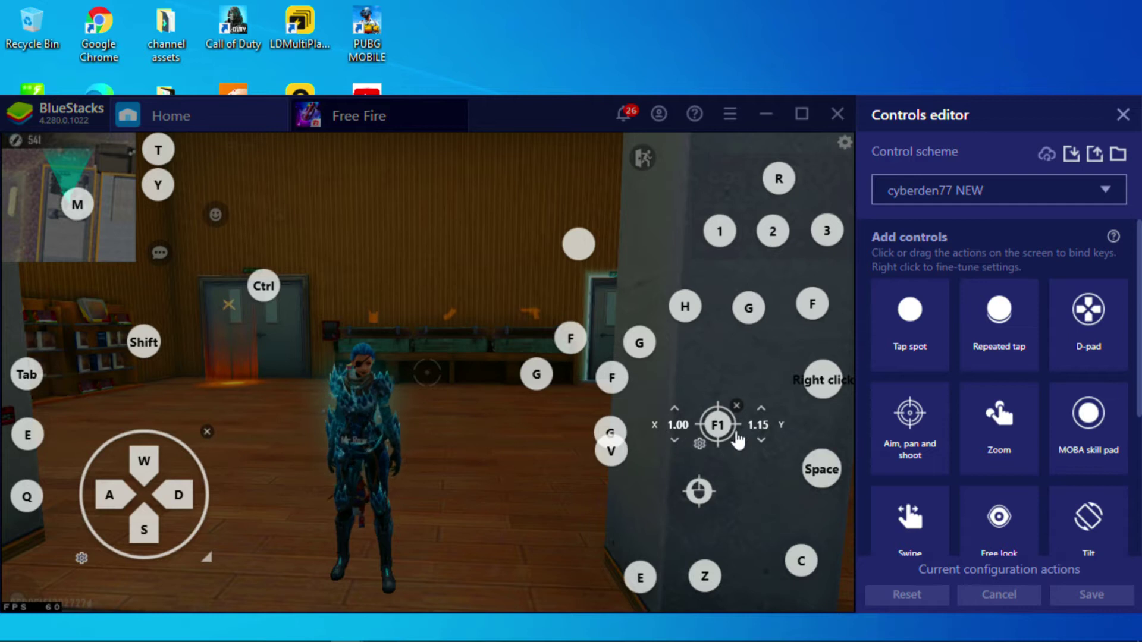
right_click(719, 426)
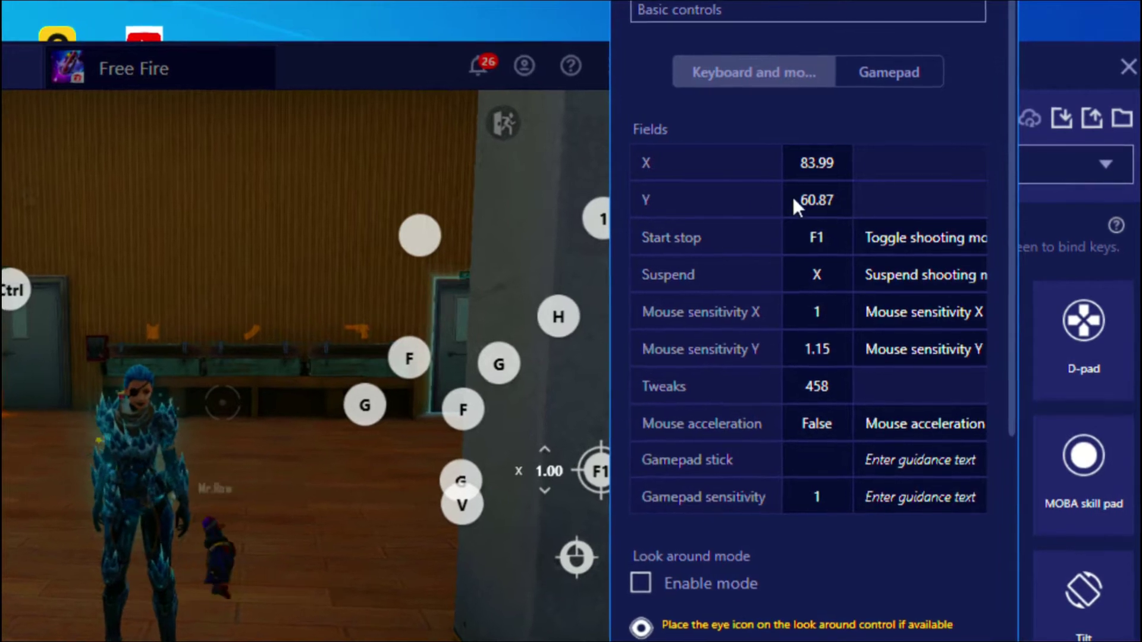
left_click(815, 200)
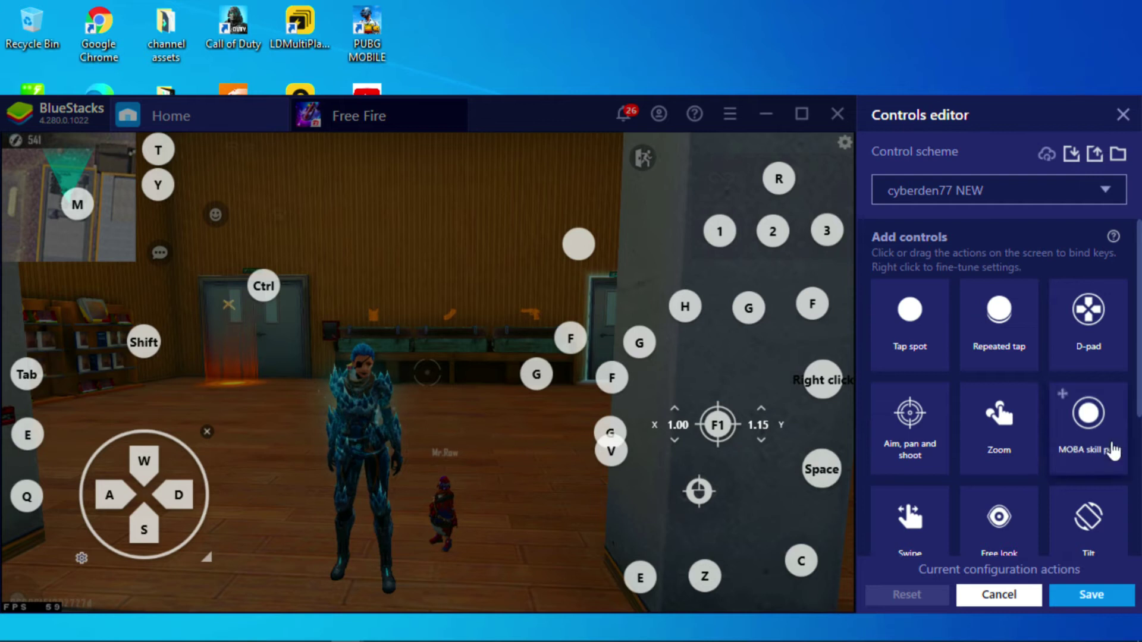
left_click(1080, 596)
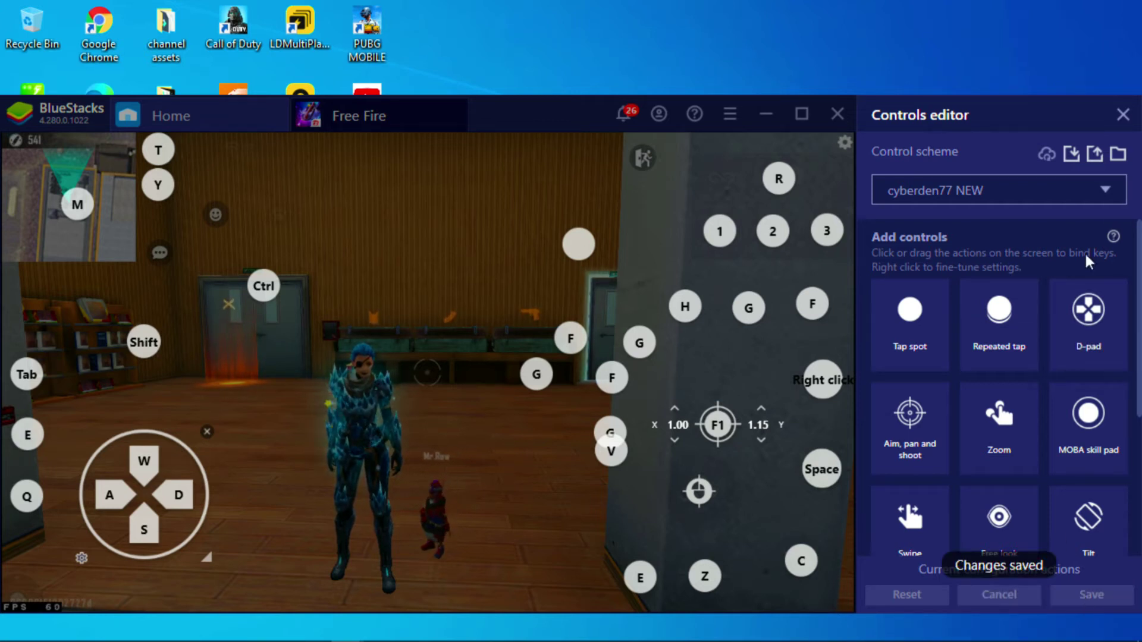
Step: Close the controls editor and walk the character to the training weapon crates
left_click(1123, 116)
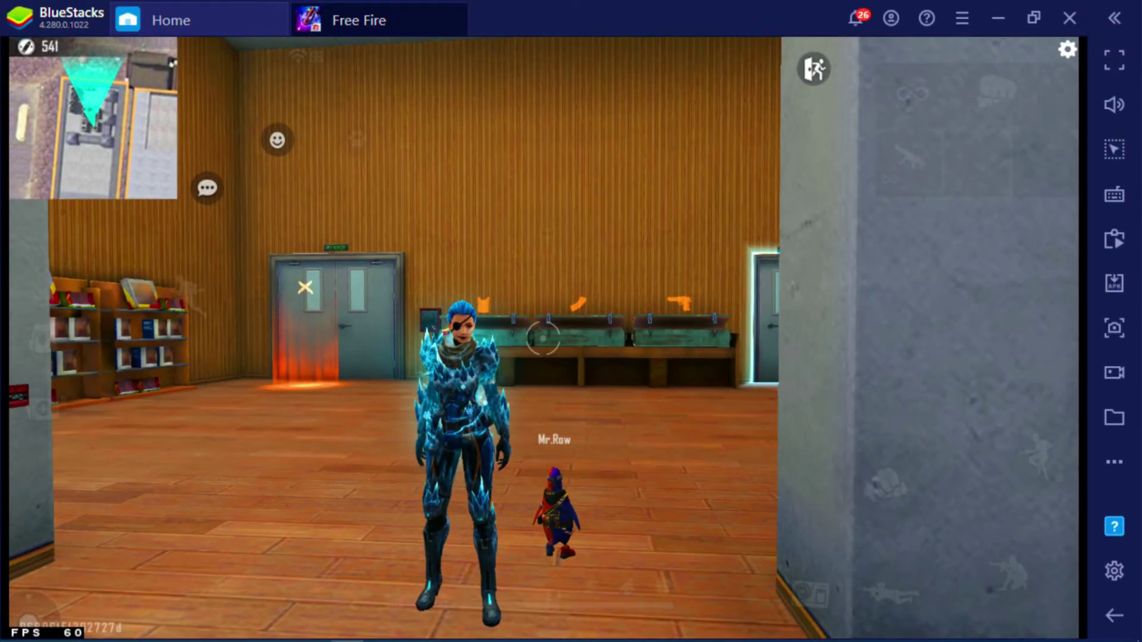
key("w")
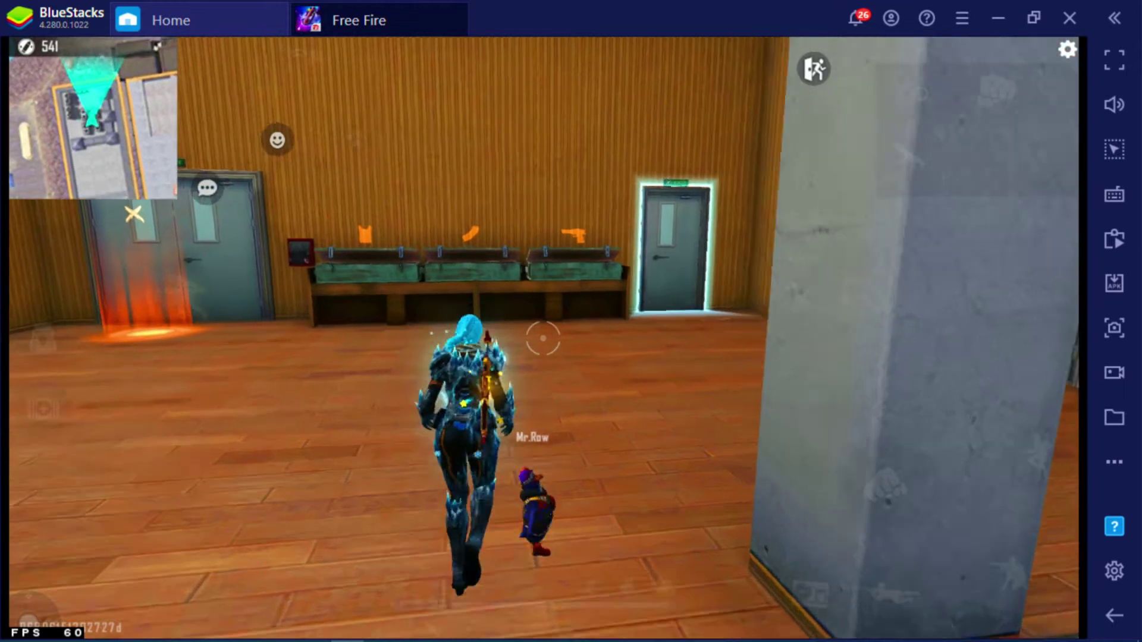
key("w")
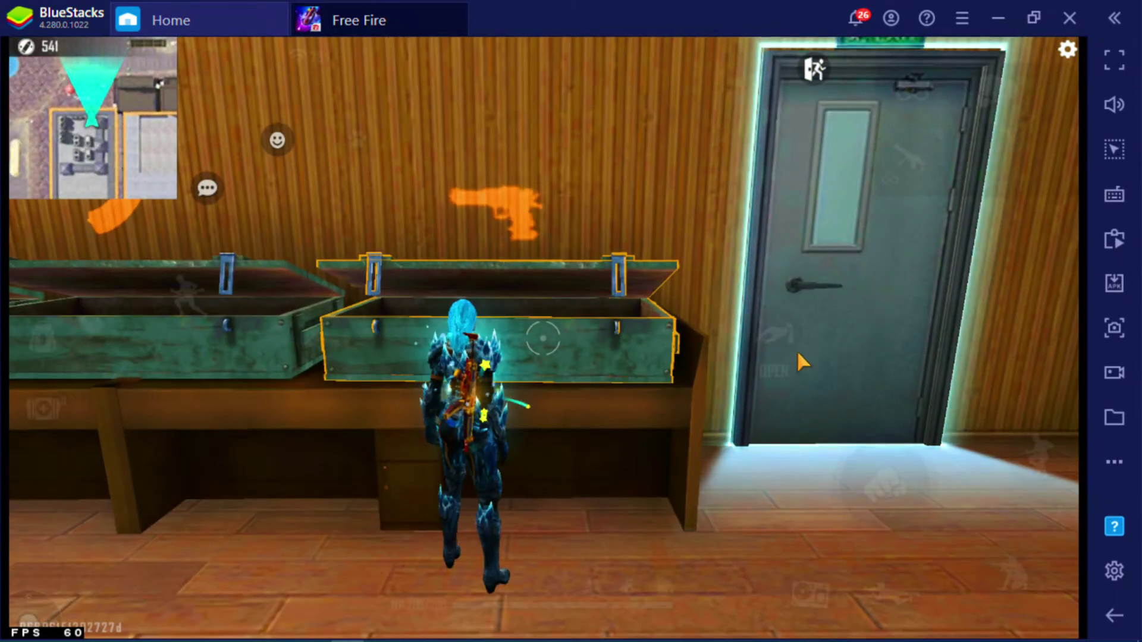
Step: Pick the UMP from the crate's SMG category
left_click(810, 337)
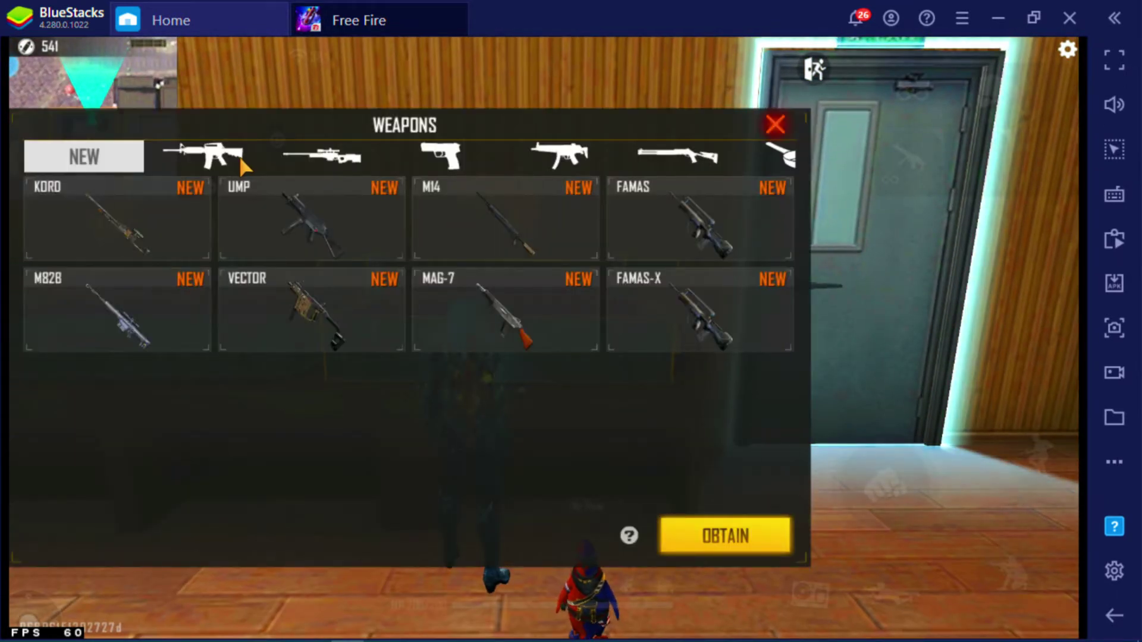
left_click(219, 157)
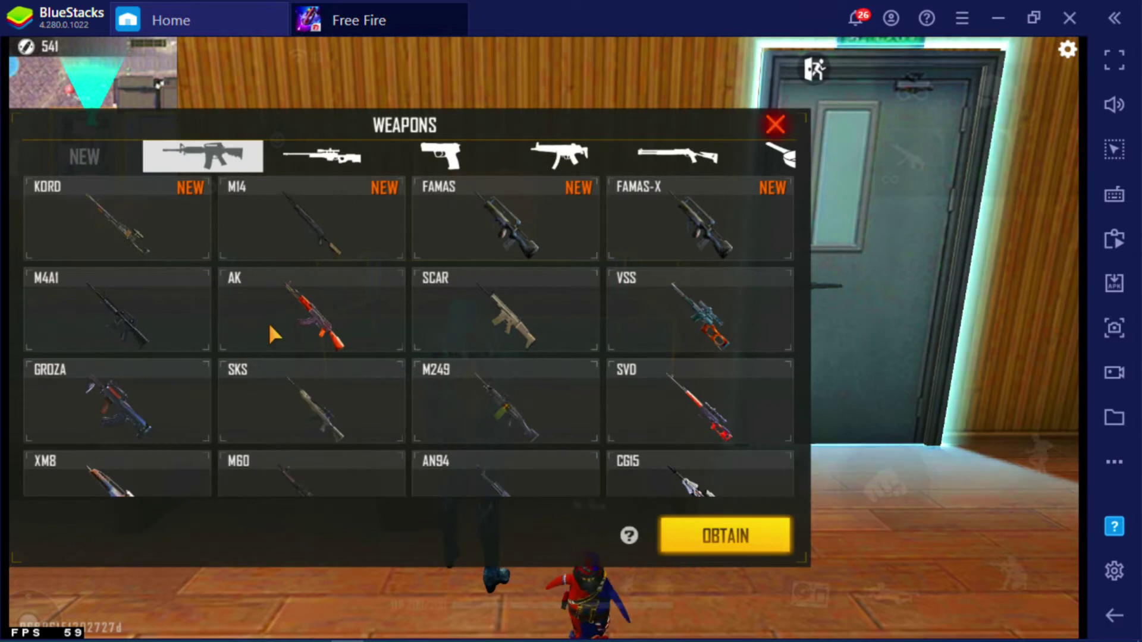
left_click(535, 161)
left_click(167, 249)
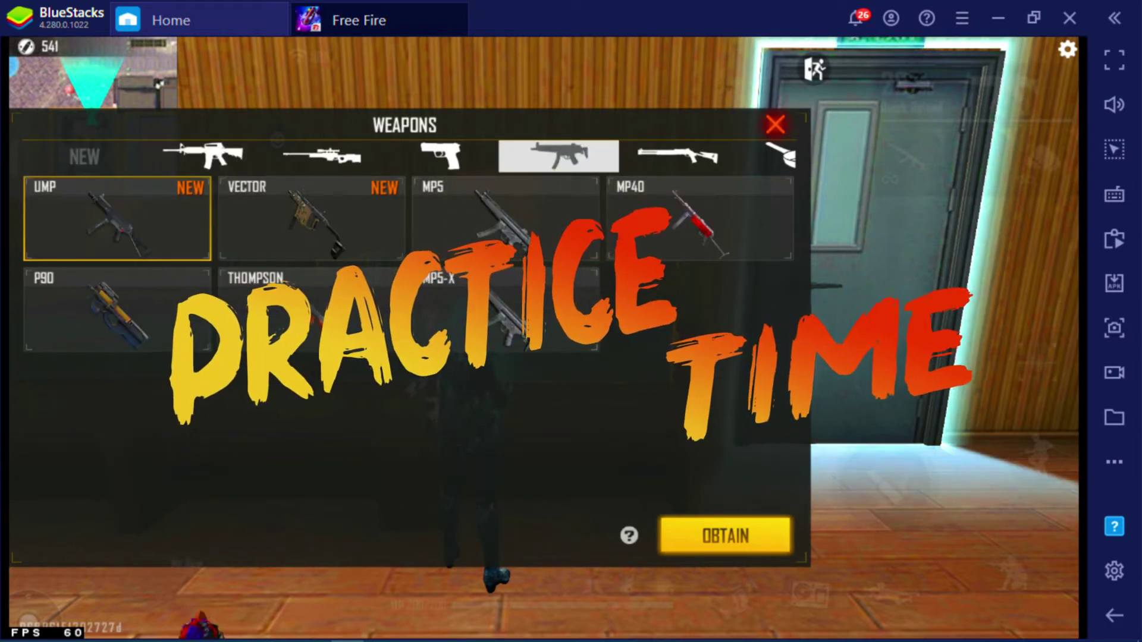